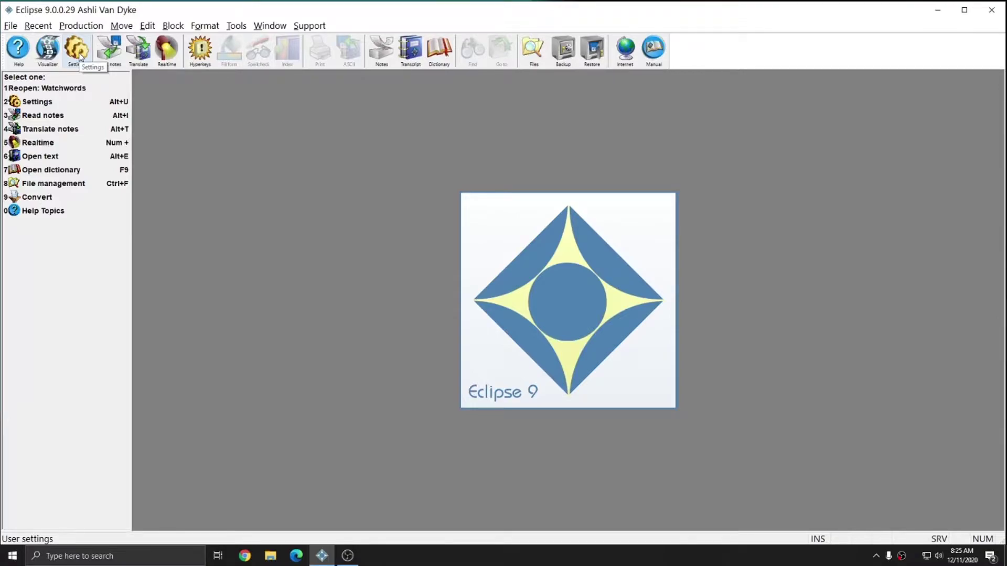
Open the Watchwords list from the programming section of the user settings
click(80, 57)
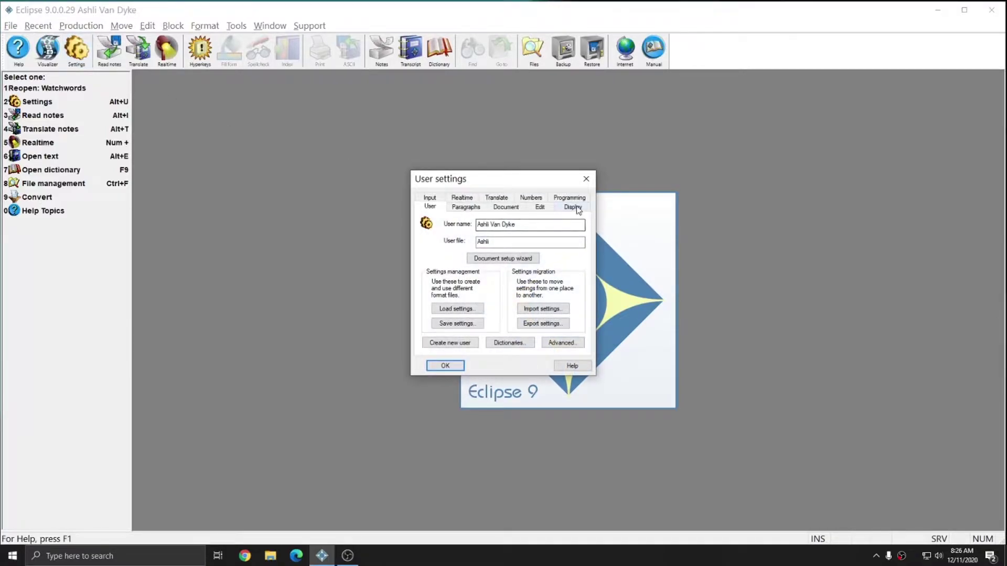
click(573, 206)
scroll(479, 283, down, 3)
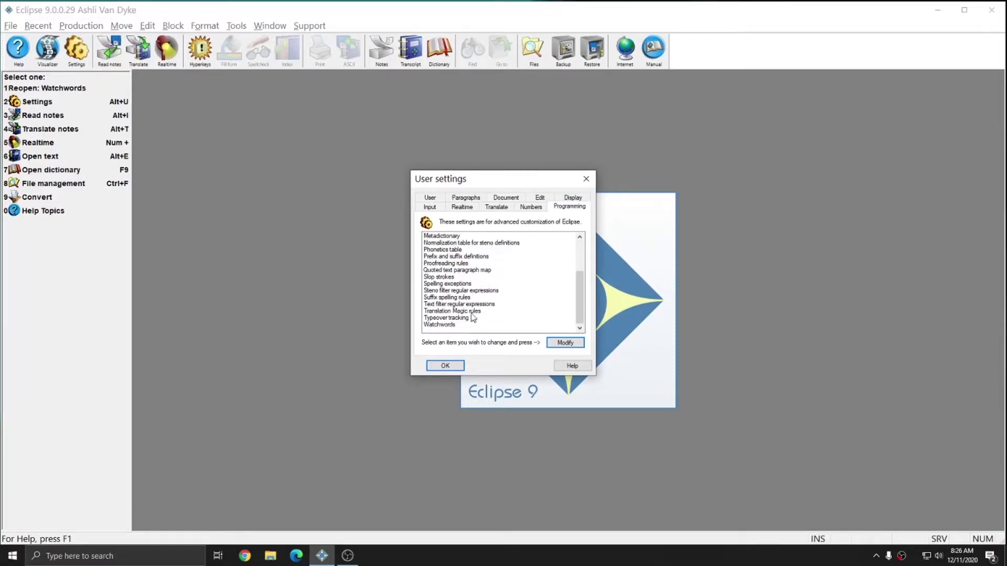
double_click(441, 325)
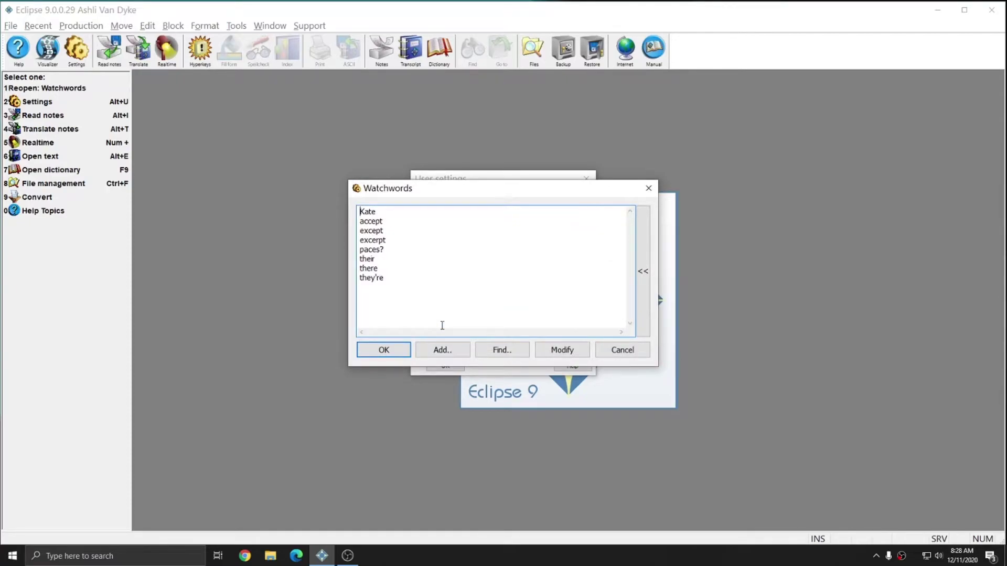
Examine the "their", "there" and "they're" entries as a group of commonly confused watchwords
drag(406, 286, 353, 264)
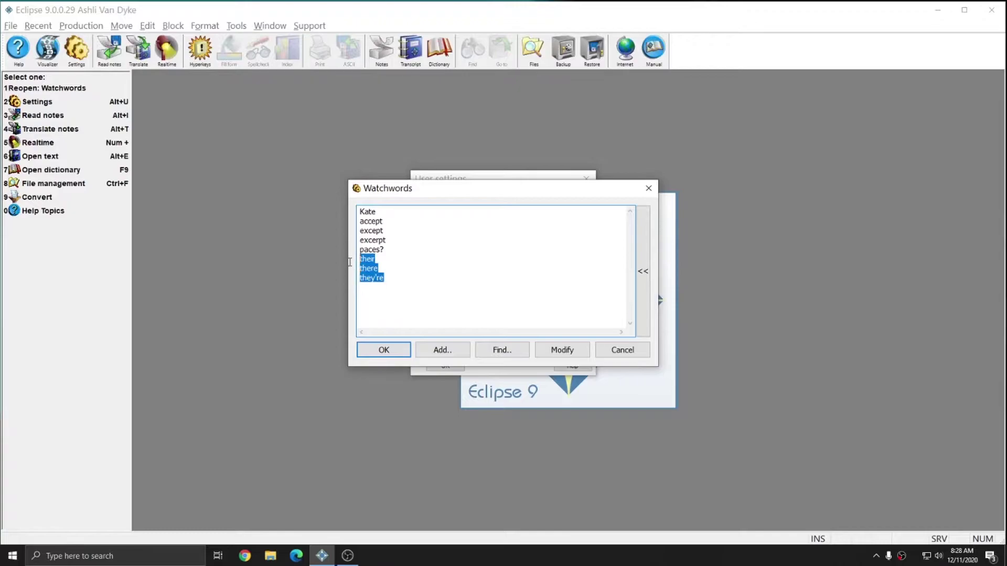
click(421, 283)
drag(404, 278, 348, 261)
click(402, 254)
click(399, 276)
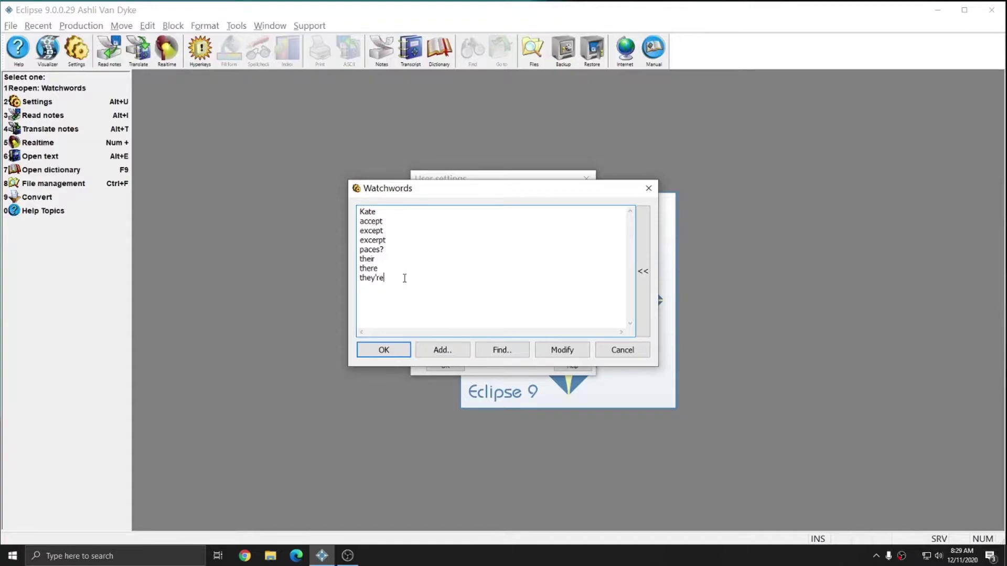
drag(402, 279, 347, 261)
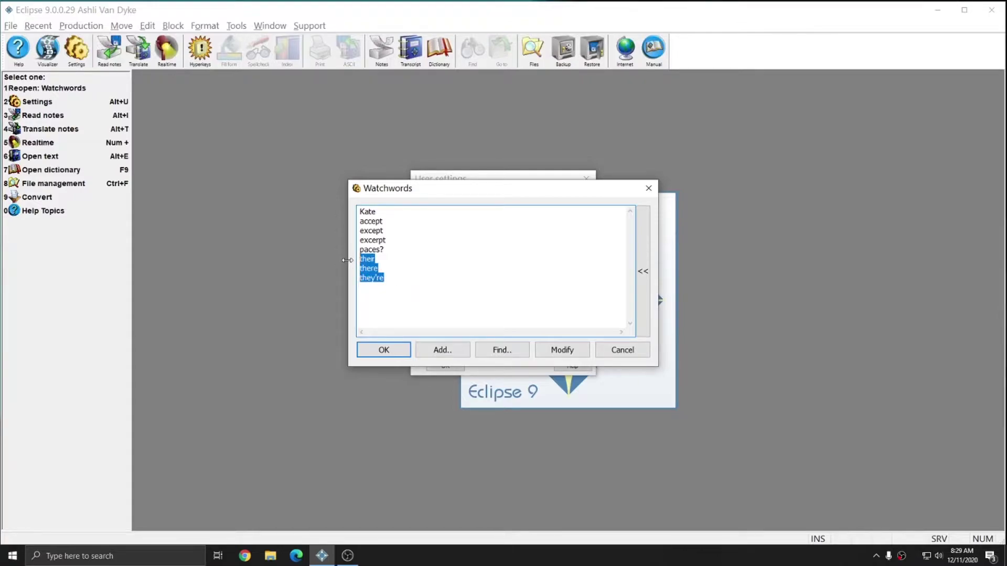
click(414, 279)
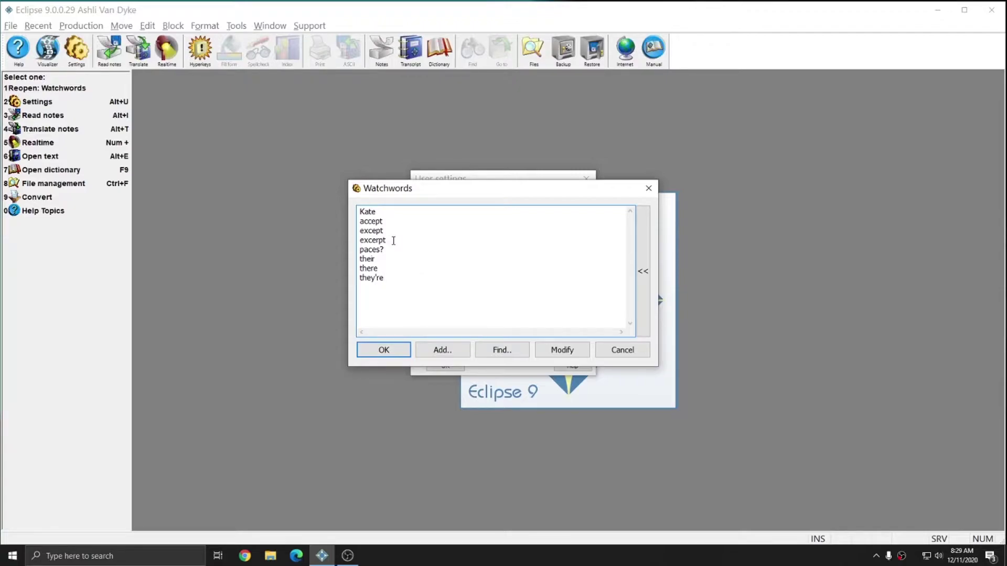
Examine the "accept", "except" and "excerpt" group, the "Kate" entry and the "paces?" entry
drag(394, 239, 354, 223)
click(409, 234)
click(405, 238)
click(360, 220)
double_click(387, 212)
click(385, 210)
drag(416, 249, 351, 254)
click(391, 250)
Add "stated?" as a new line after "they're" in the watchwords list and save the user settings
click(406, 276)
key(Return)
text(stated?)
click(383, 351)
click(454, 366)
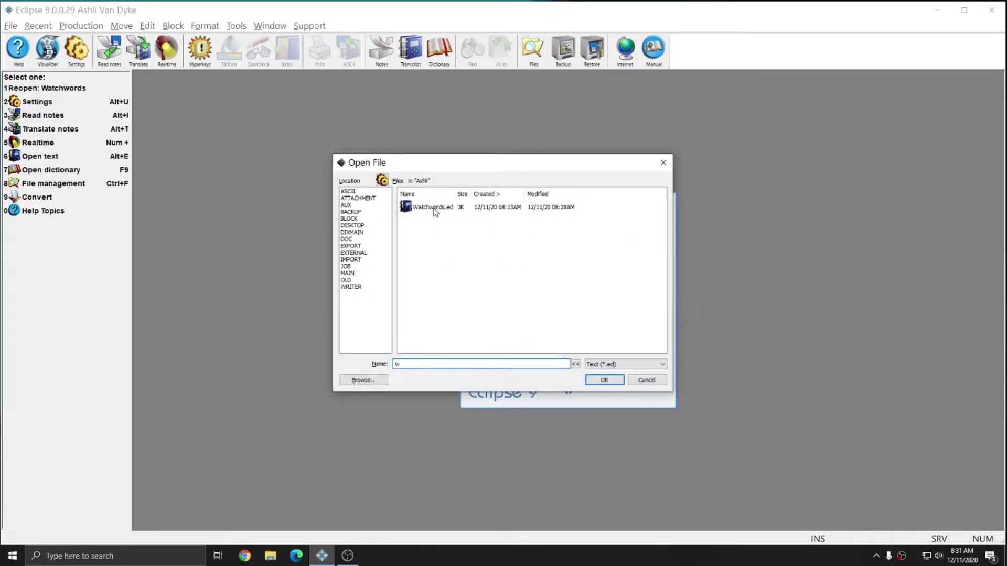
Open the Watchwords transcript and place the cursor before "There" at the start of the answer
double_click(433, 208)
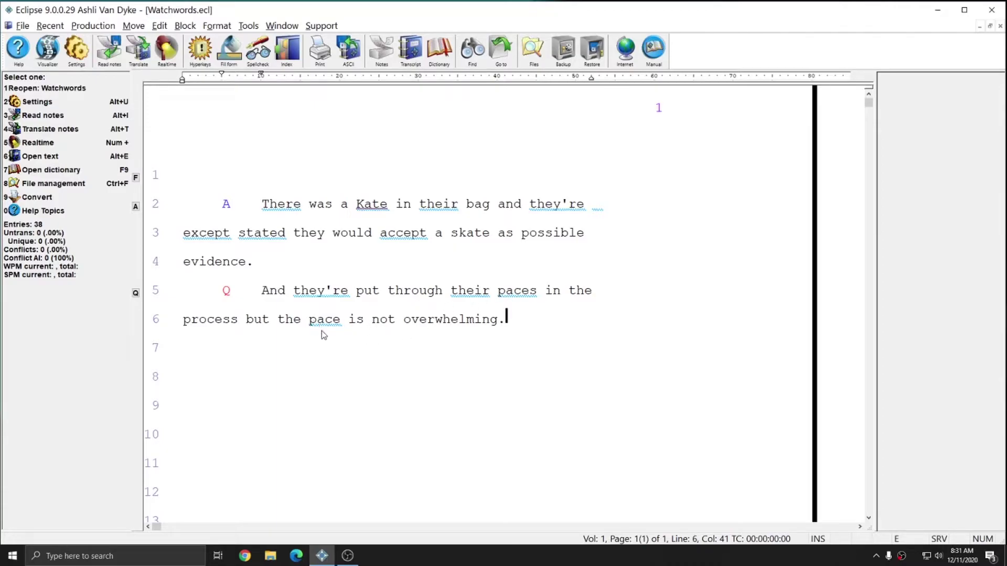
right_click(499, 197)
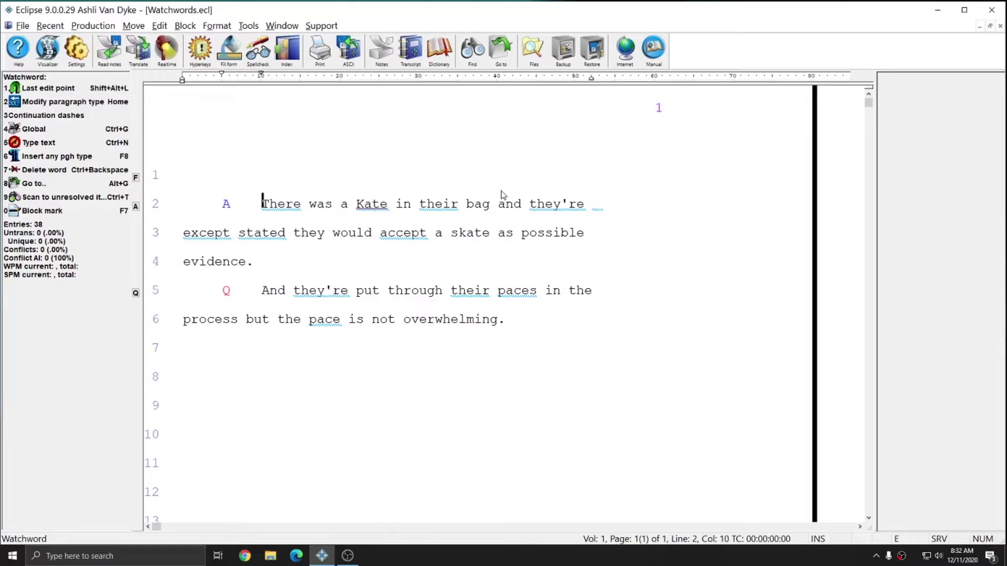
Turn off the Proofreader in the spelling checker options and apply the settings
key(ctrl+u)
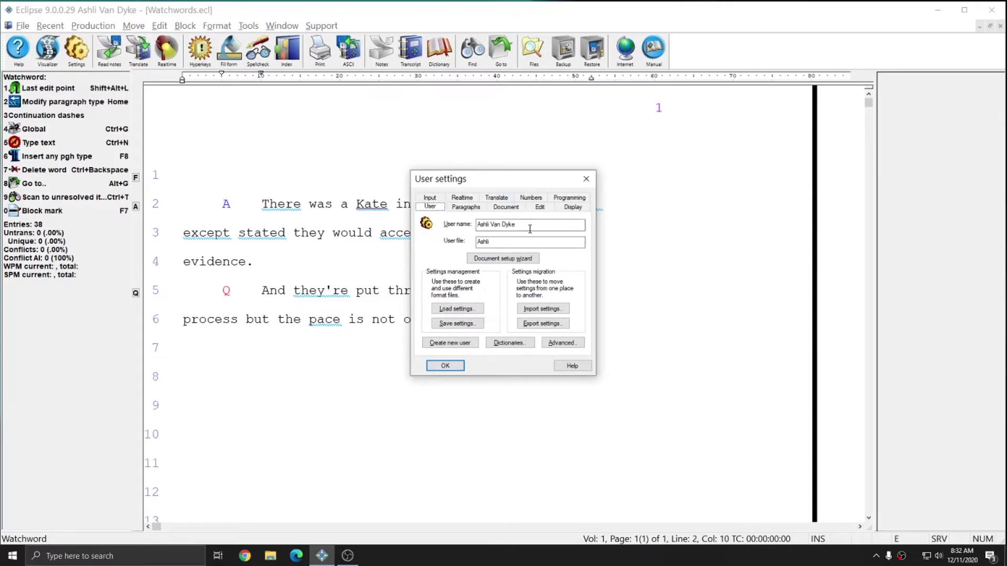
click(544, 210)
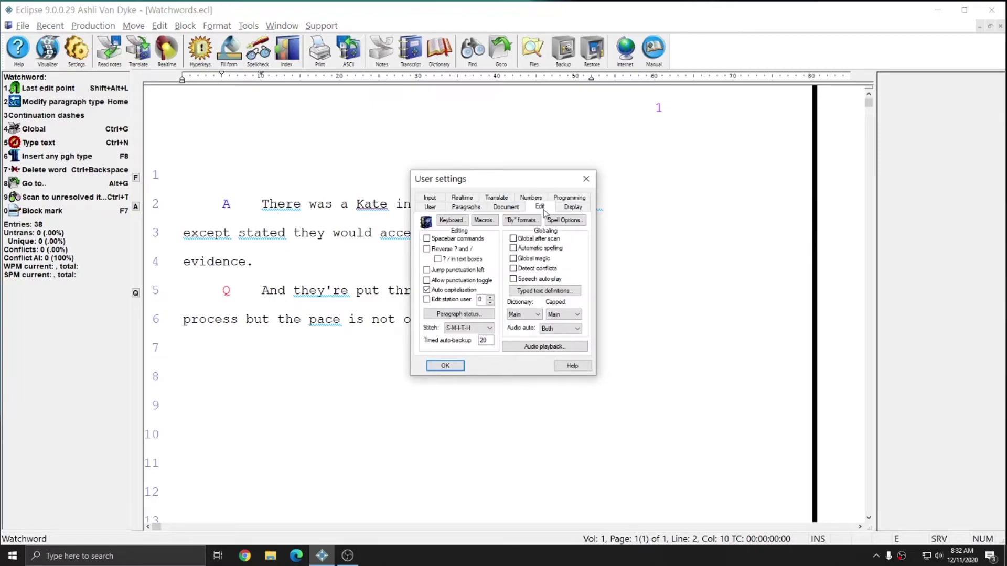
click(572, 225)
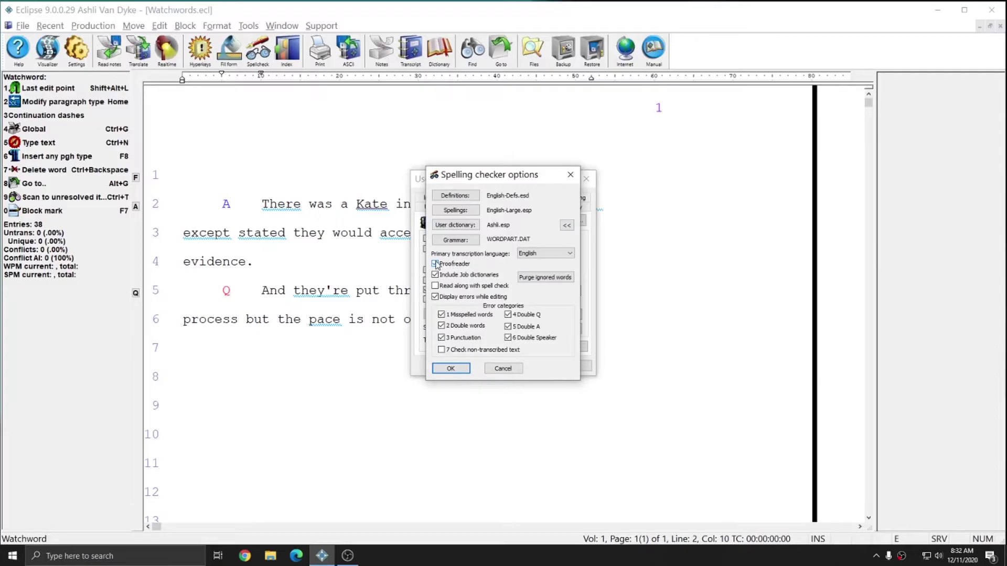
click(451, 368)
click(450, 365)
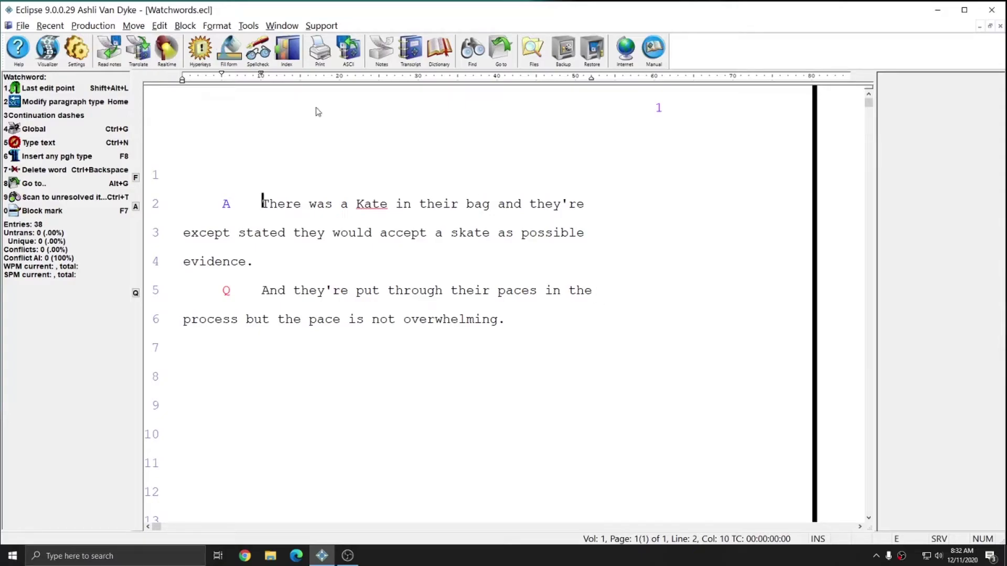
Turn the Proofreader on in the spelling checker options and confirm
click(78, 59)
click(540, 207)
click(538, 287)
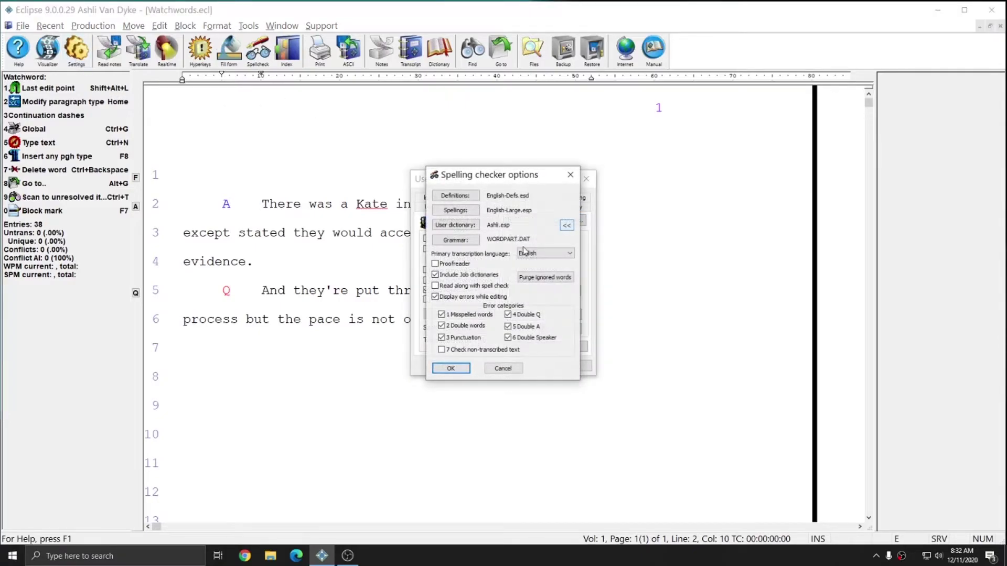
click(436, 264)
click(450, 368)
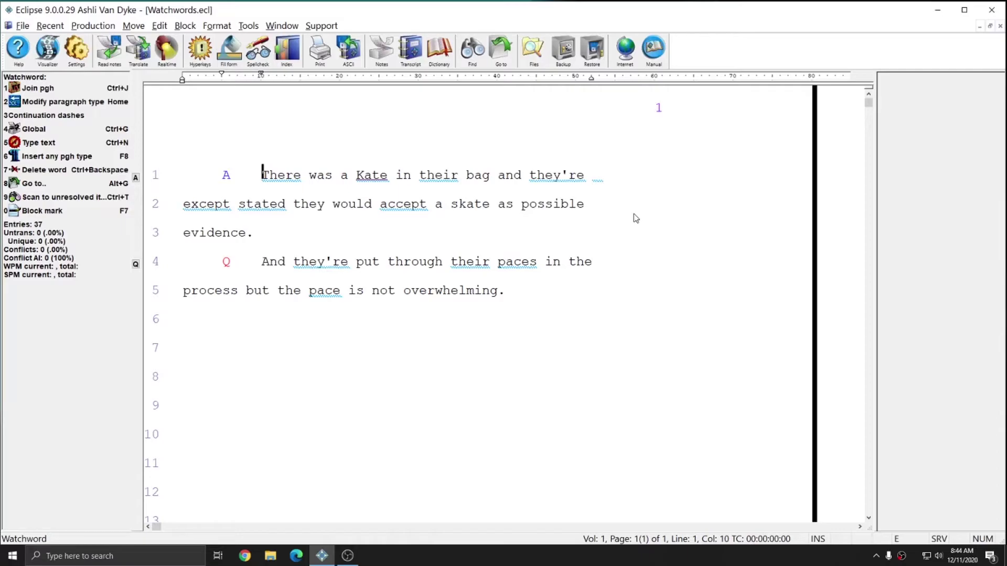
Advance to the flagged word "Kate" in the answer and replace it with "skate"
key(ctrl+Right)
key(ctrl+Right)
key(ctrl+Right)
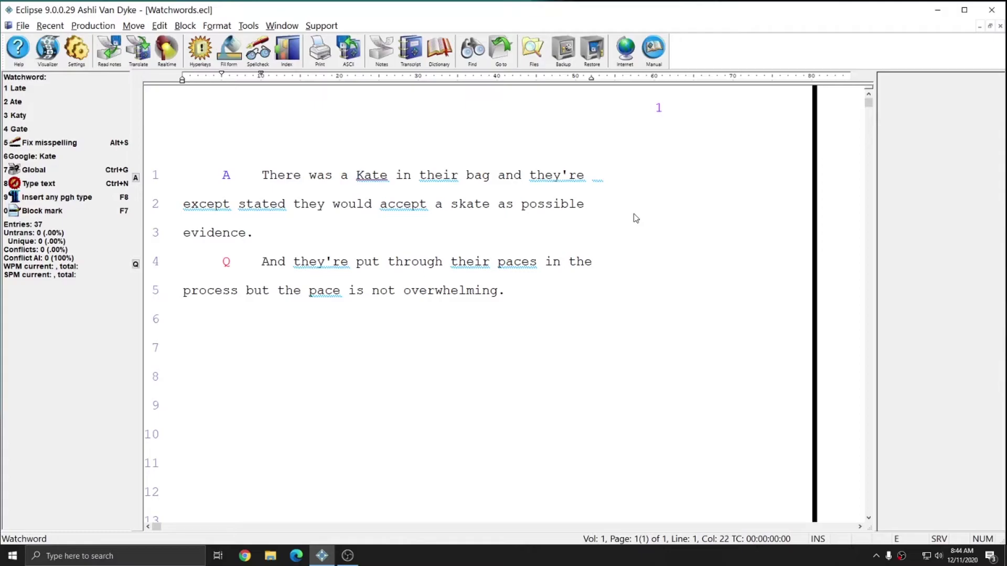
text(skate)
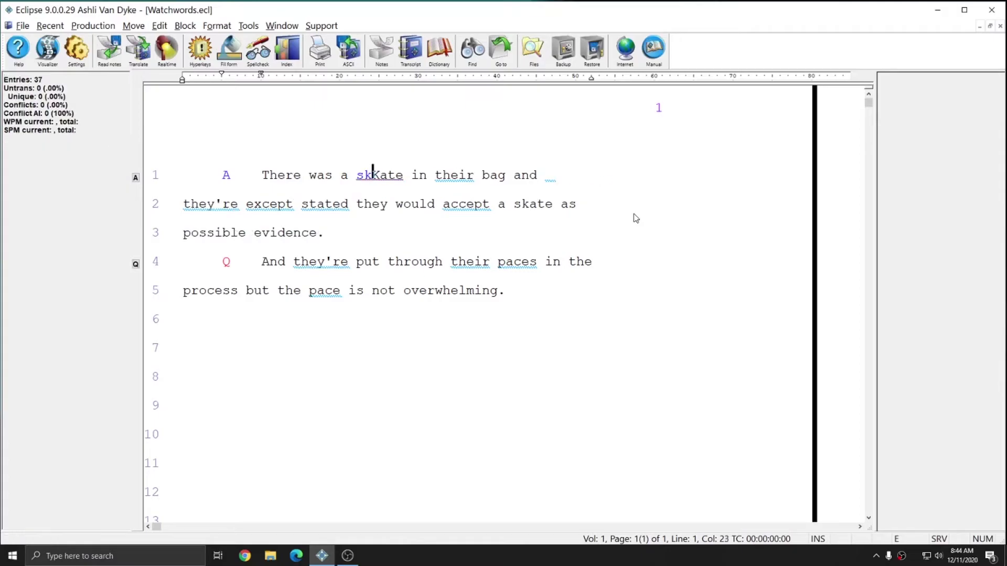
key(Return)
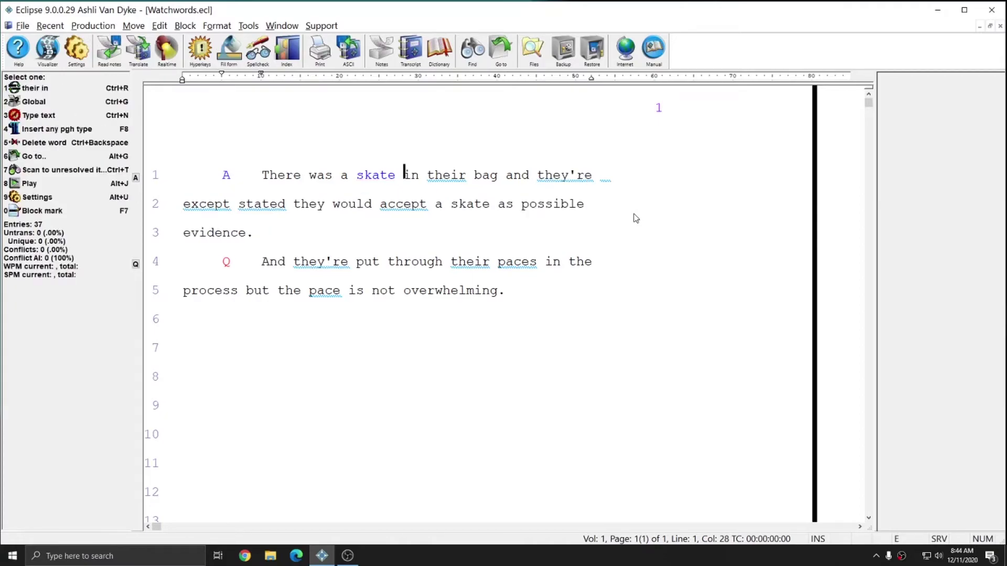
Replace "they're" after "bag and" with "their", and the following "except" with "excerpt"
key(ctrl+Right)
key(ctrl+Right)
key(ctrl+Right)
key(ctrl+Right)
key(ctrl+Right)
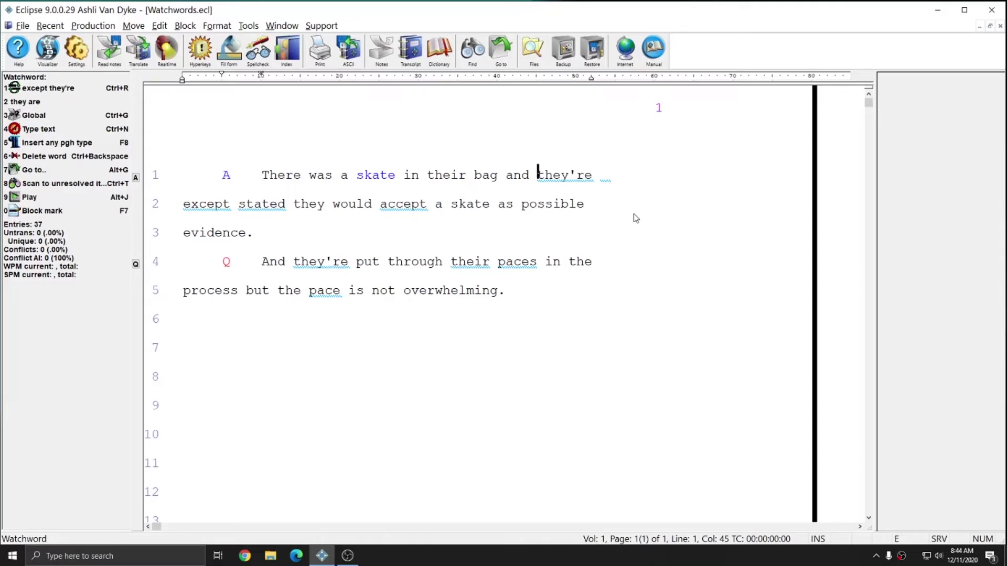
text(their)
key(ctrl+Delete)
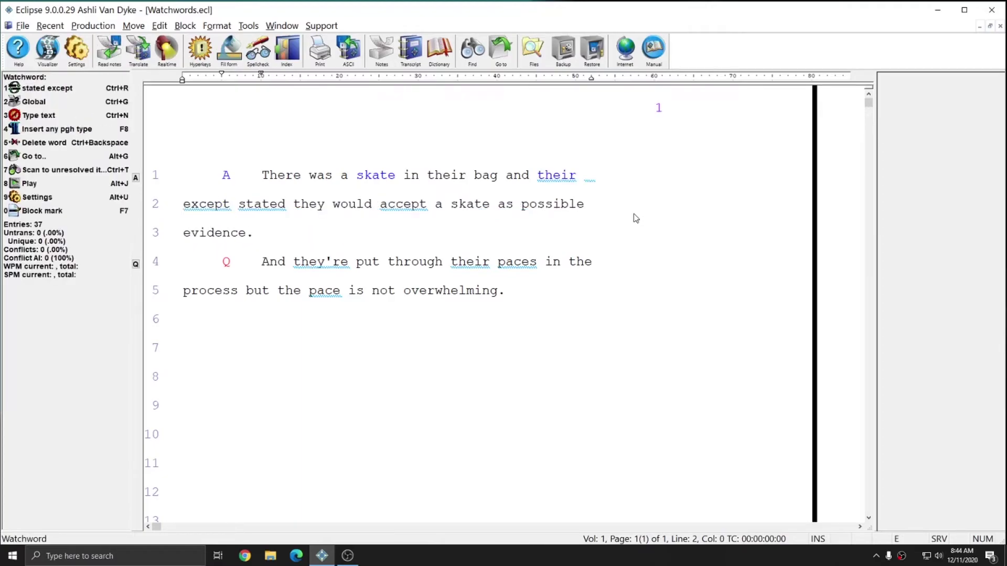
text(excerpt)
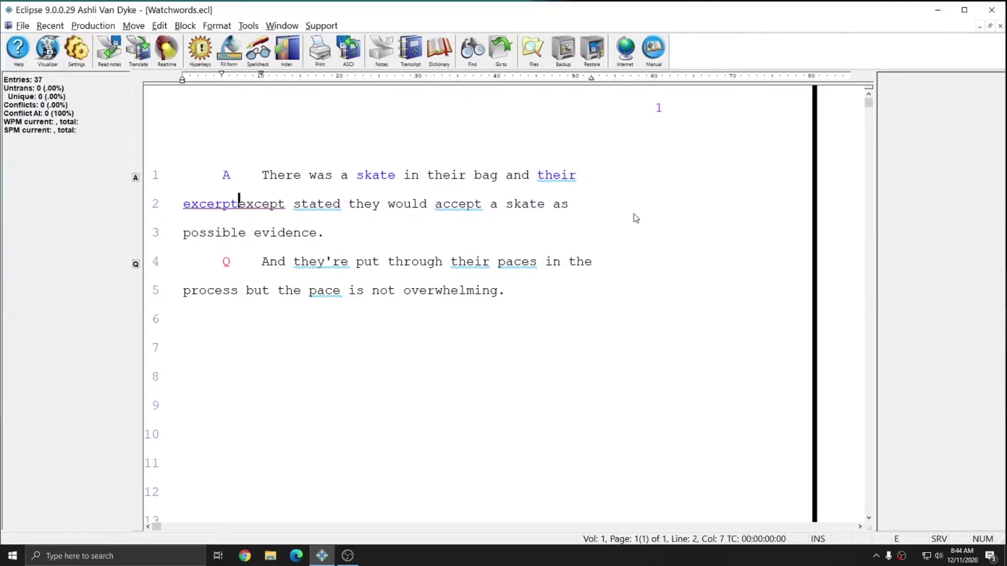
key(ctrl+Delete)
Pass word by word through the rest of the flagged answer text and back over "their excerpt" to clear the watchword marks
key(ctrl+Right)
key(ctrl+Right)
key(ctrl+Right)
key(ctrl+Right)
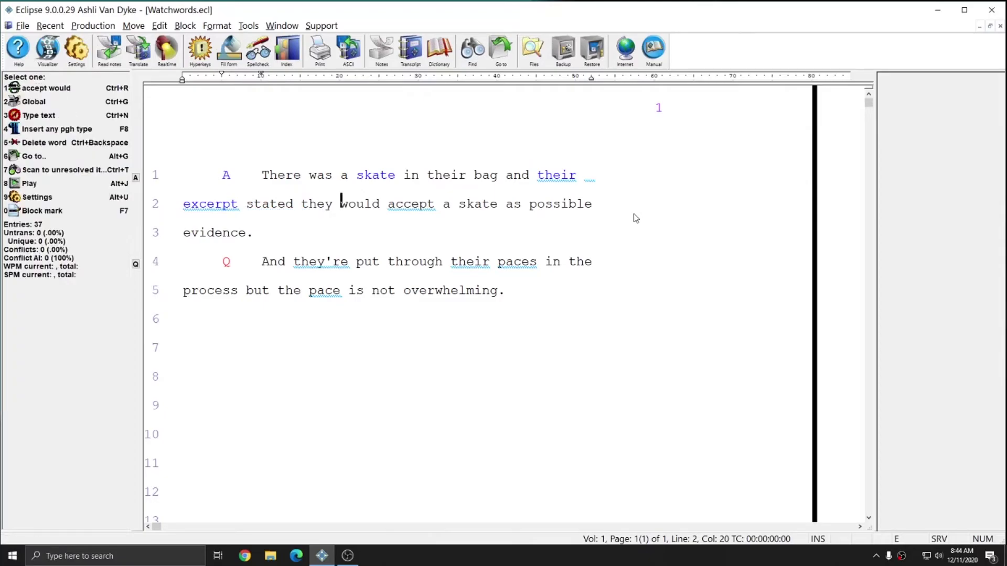
key(Up)
key(ctrl+Right)
key(ctrl+Right)
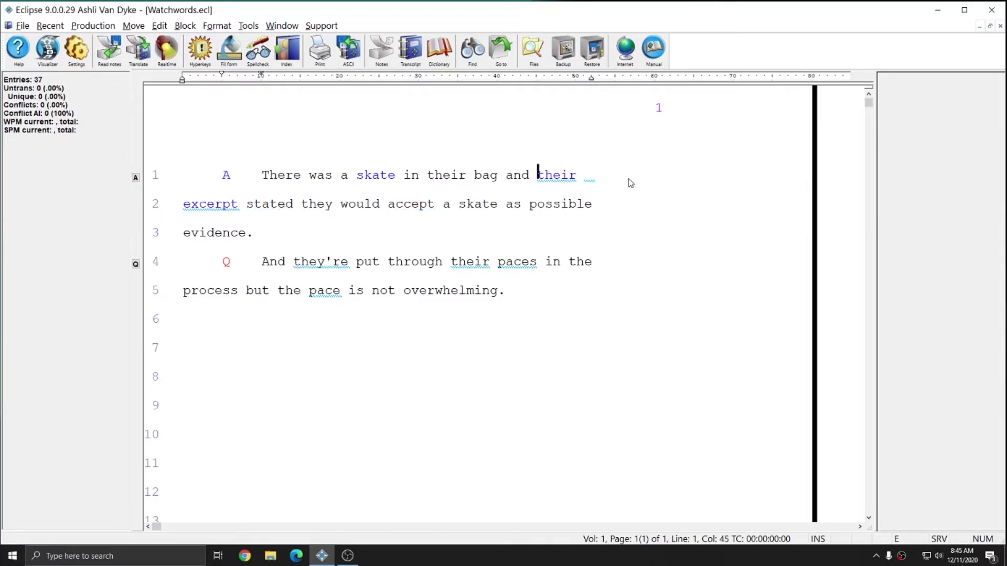
key(ctrl+Right)
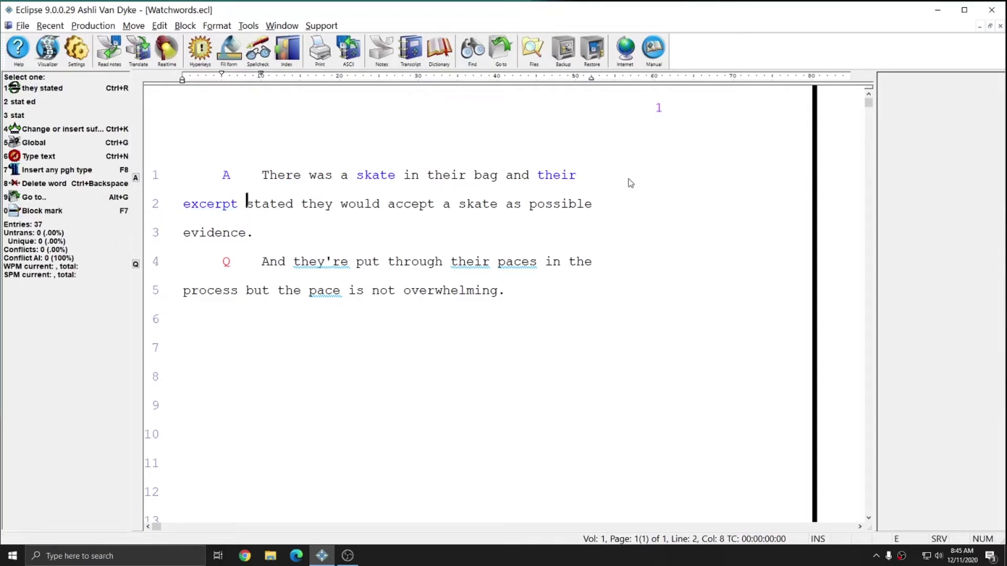
Go to the question paragraph and pass over "they're" and "their" word by word to clear their watchword marks
key(Down)
key(Down)
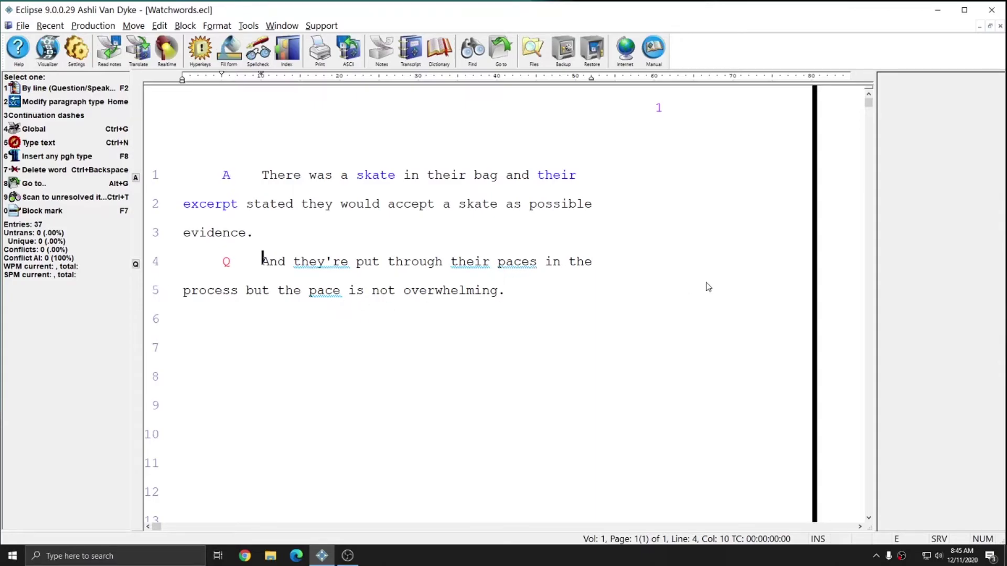
key(ctrl+Right)
key(ctrl+Right)
key(ctrl+Right)
key(ctrl+Right)
key(ctrl+Right)
key(ctrl+Right)
key(ctrl+Right)
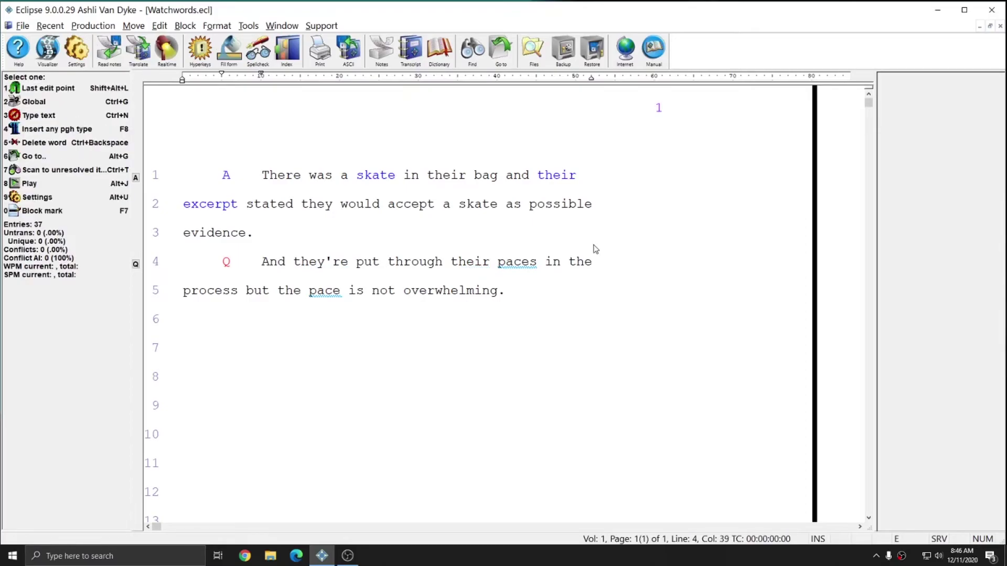
Continue word by word past "paces" and "pace" in the question to clear their watchword marks
key(ctrl+Right)
key(ctrl+Right)
key(ctrl+Right)
key(ctrl+Right)
key(ctrl+Right)
key(ctrl+Right)
key(ctrl+Right)
key(ctrl+Right)
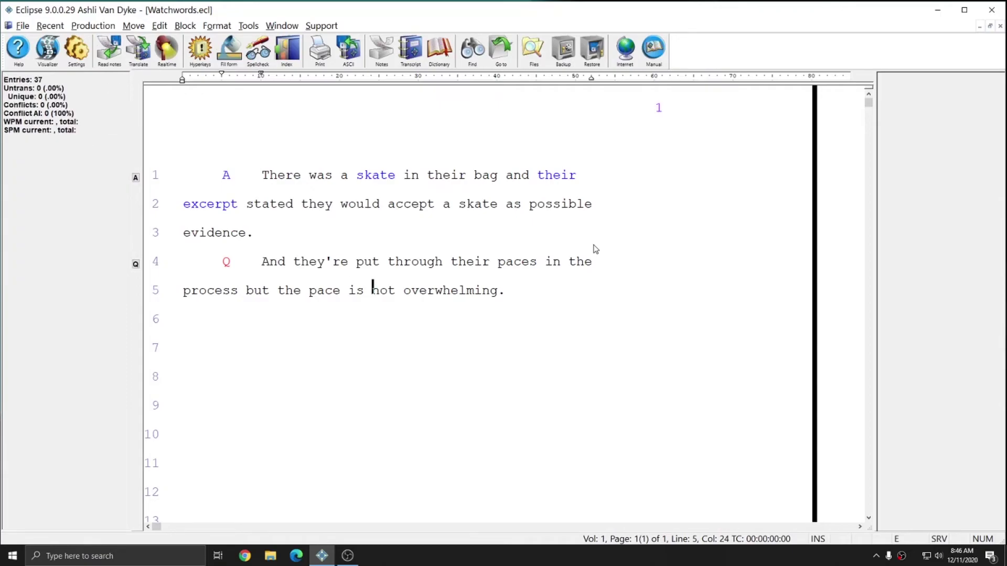